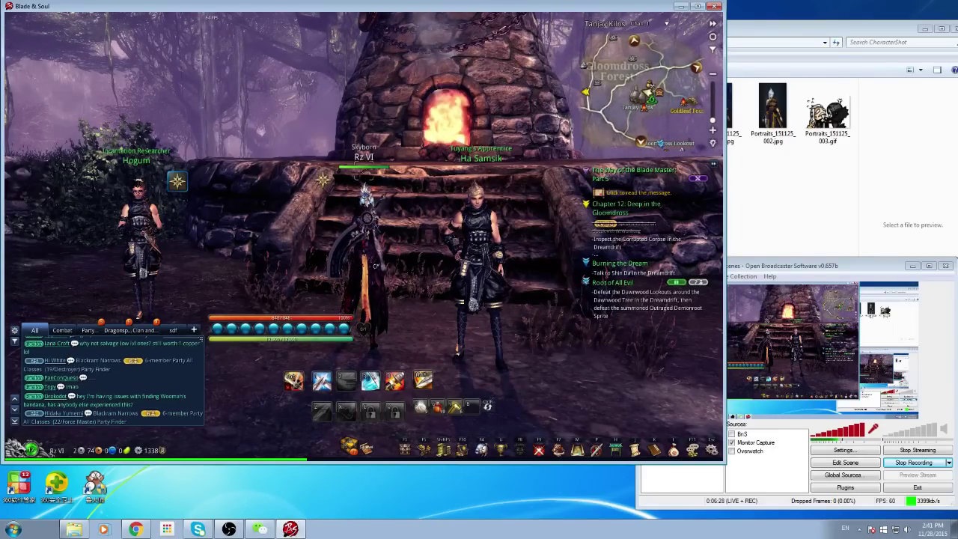
- Take a character picture from the character info, with the character rotated and zoomed in on the upper body
key(p)
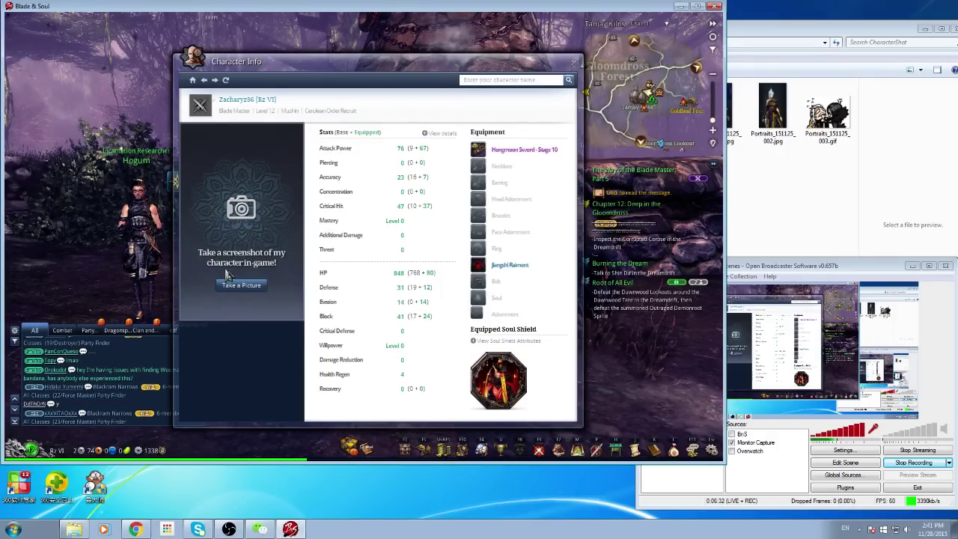
click(247, 287)
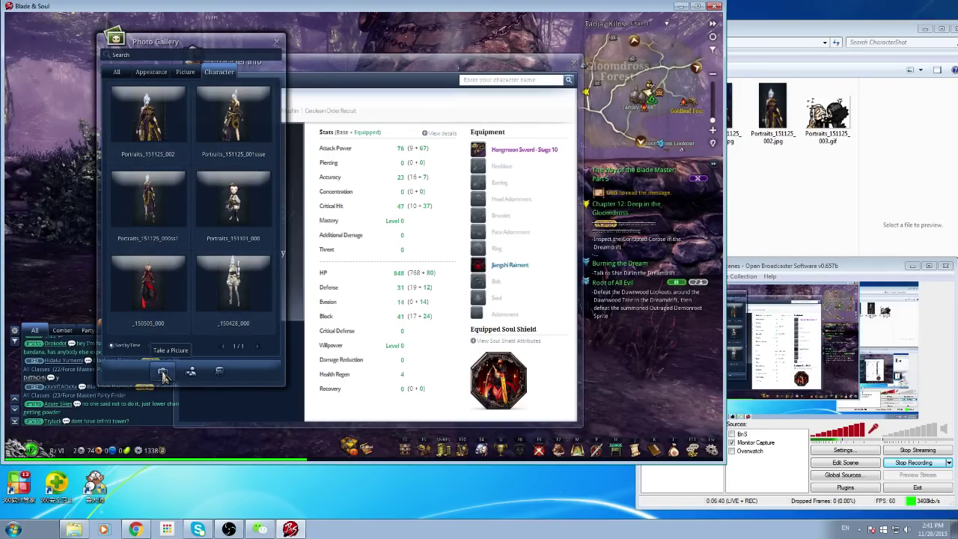
click(163, 372)
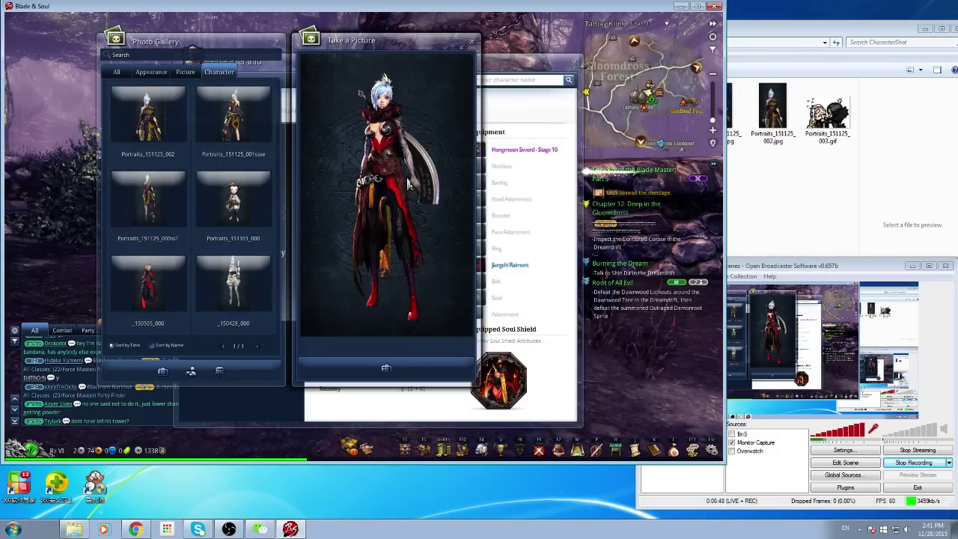
drag(408, 183, 378, 193)
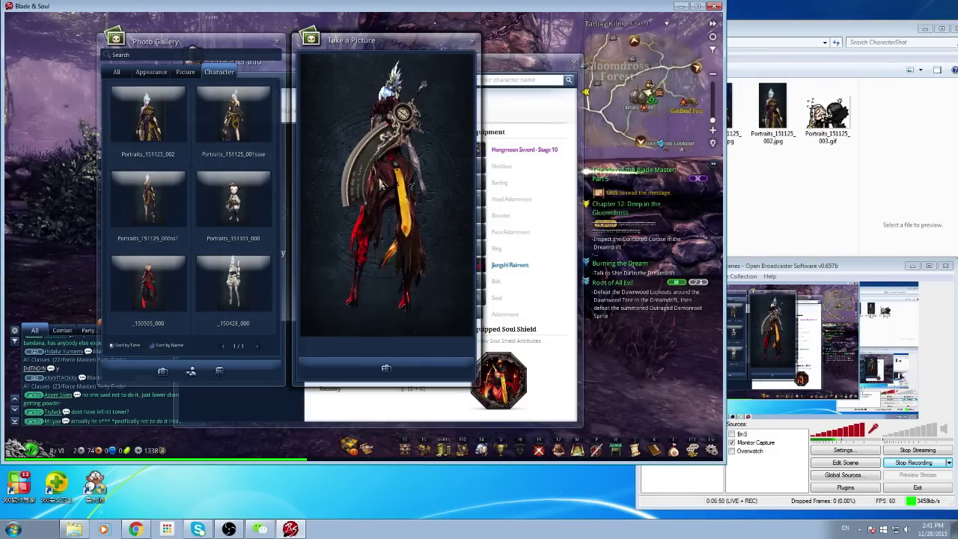
scroll(380, 187, up, 3)
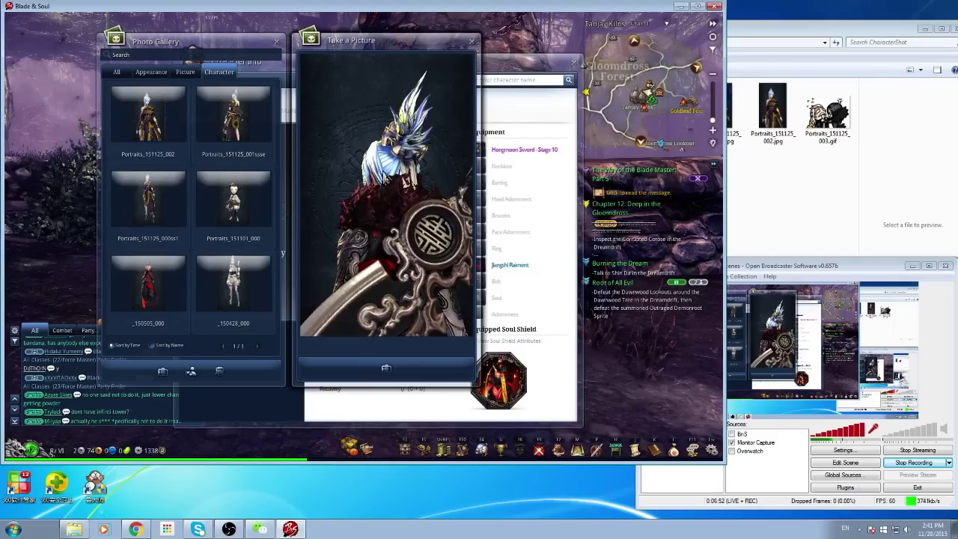
drag(434, 191, 470, 193)
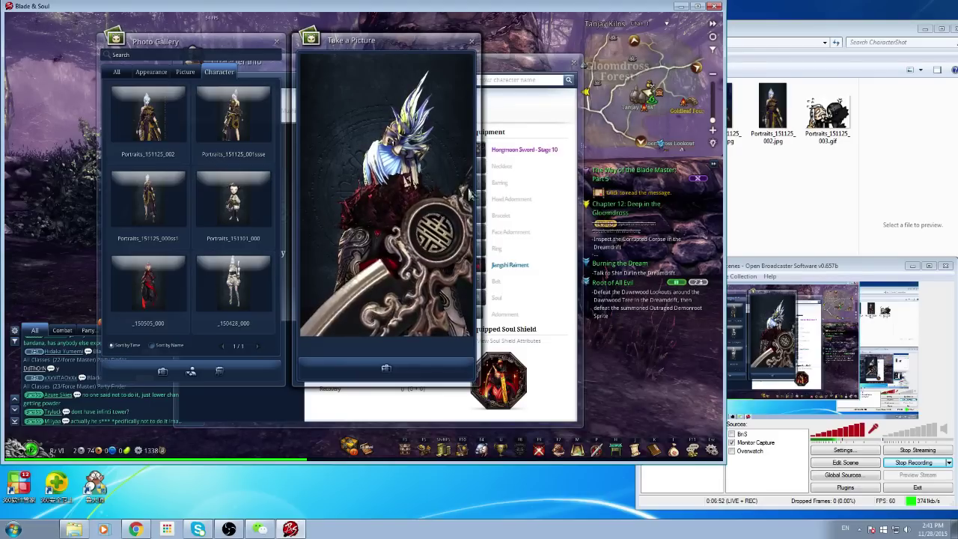
click(385, 368)
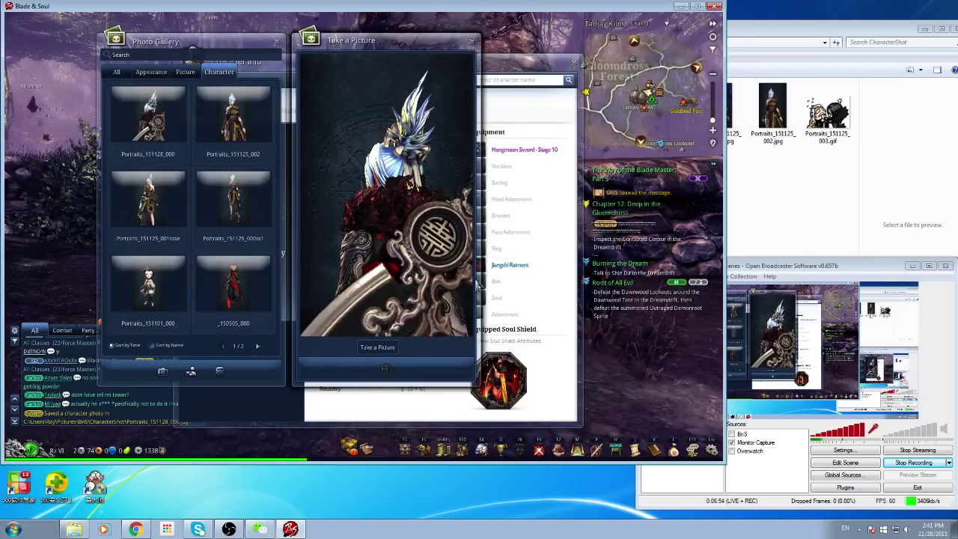
click(471, 42)
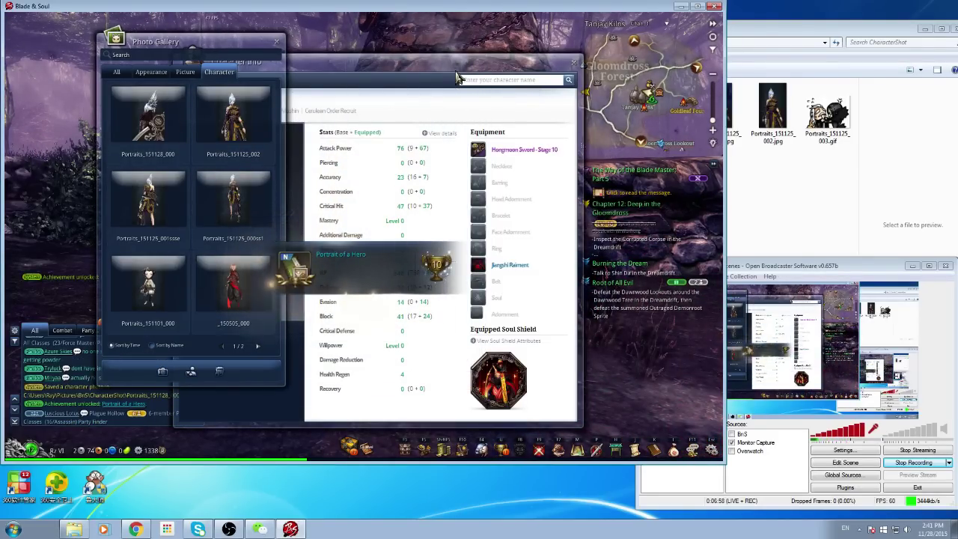
- Register Portraits_151128_000 as the profile photo and refresh the character info
mouse_move(135, 120)
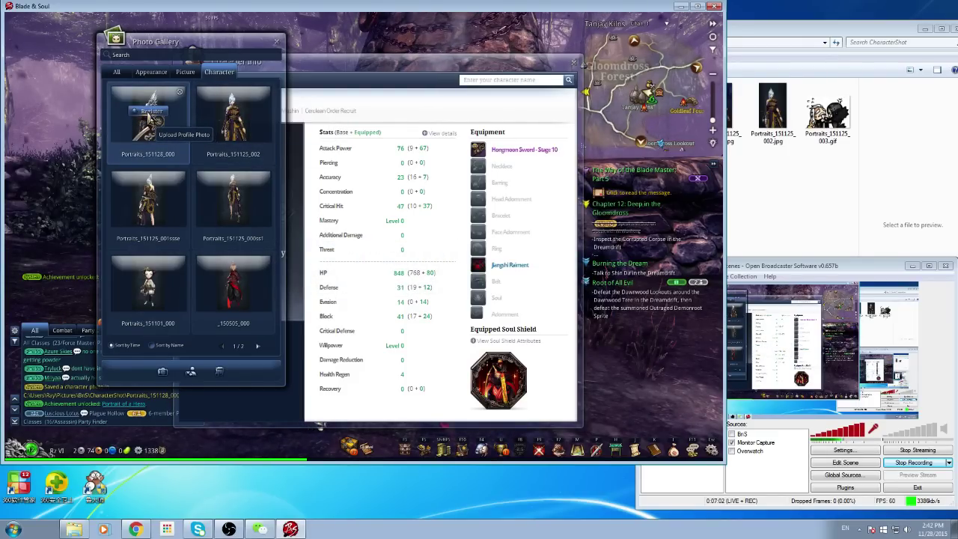
click(150, 113)
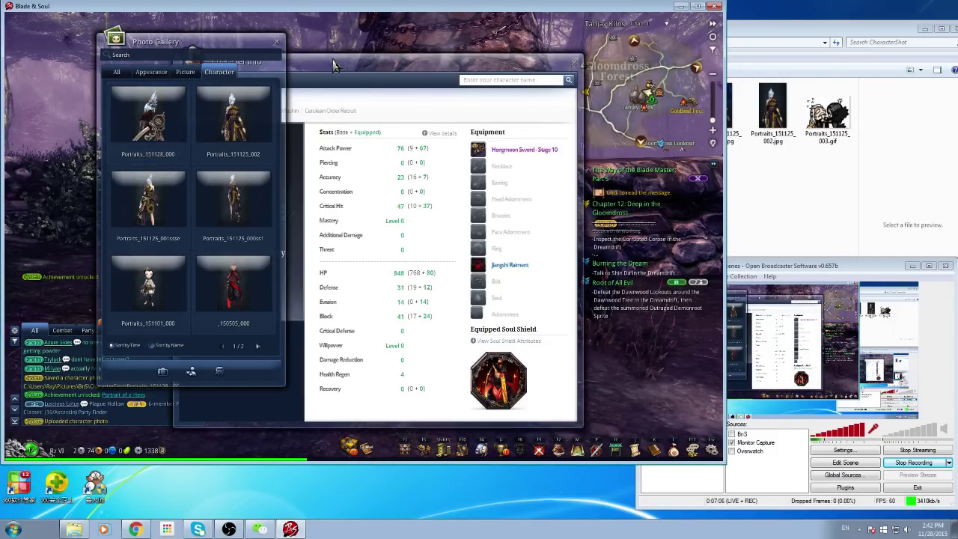
click(278, 42)
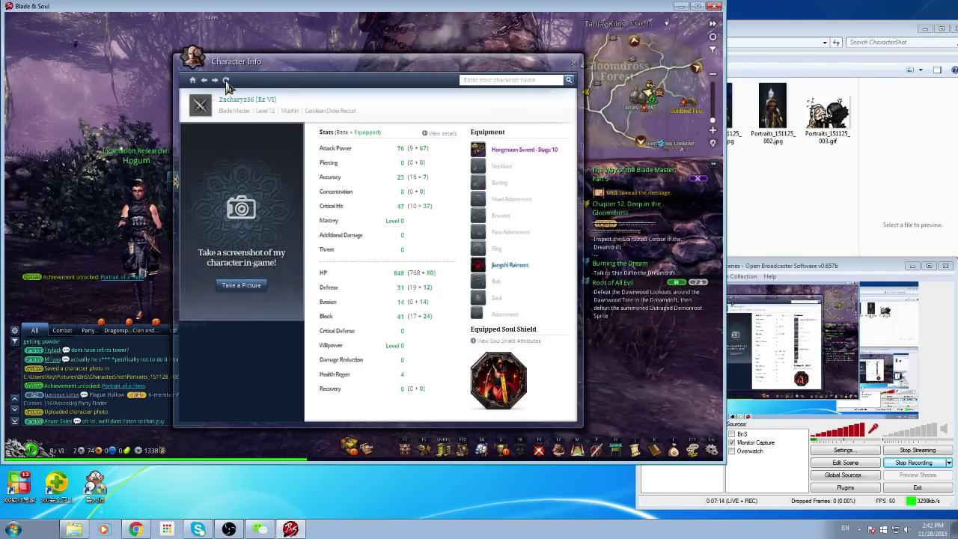
drag(315, 66, 355, 63)
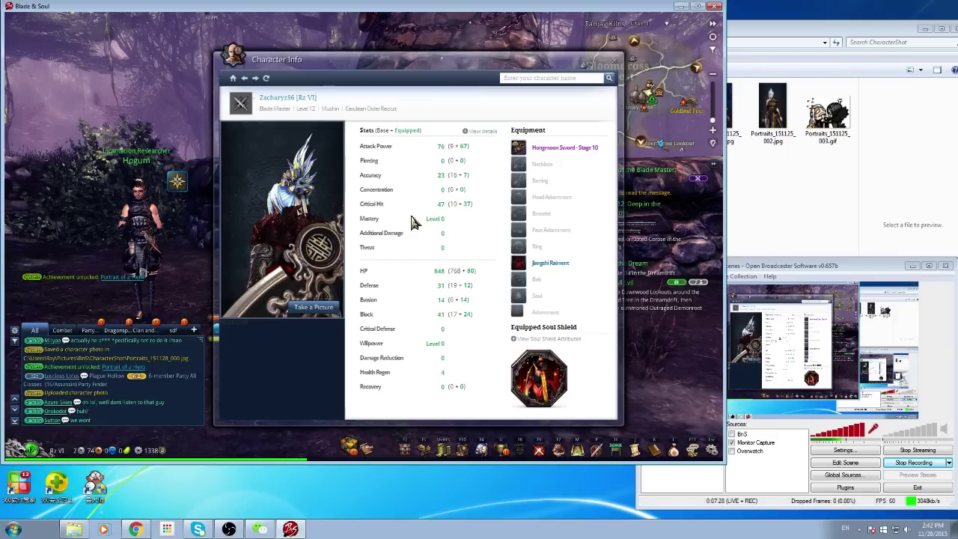
- Switch to the file browser, go to My Pictures > BnS > CharacterShot and select Portraits_151128_000.jpg
click(738, 38)
drag(732, 32, 677, 41)
click(476, 53)
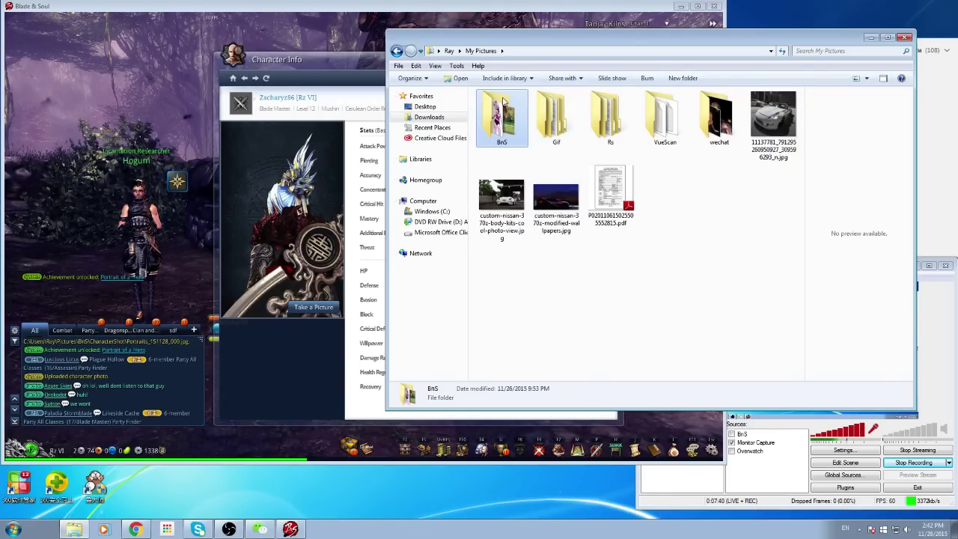
double_click(506, 147)
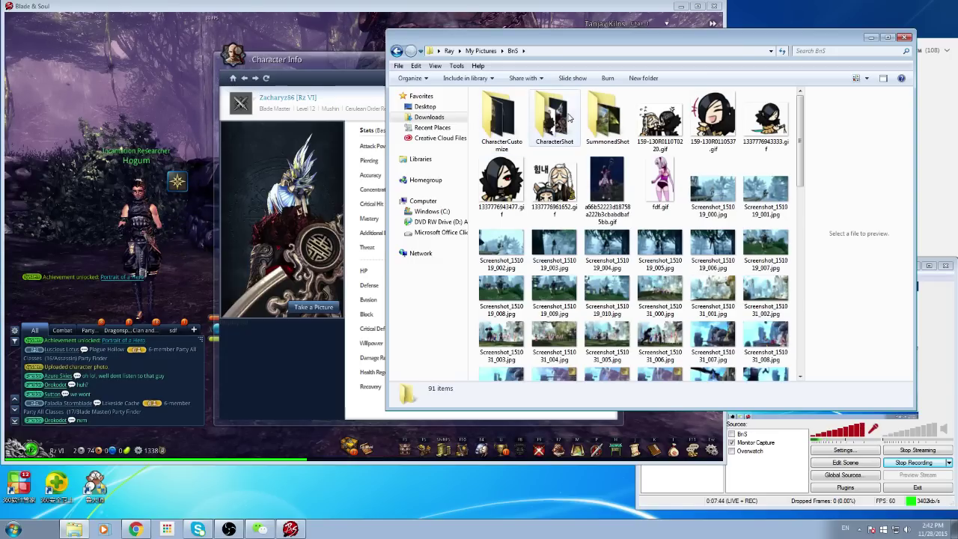
double_click(568, 118)
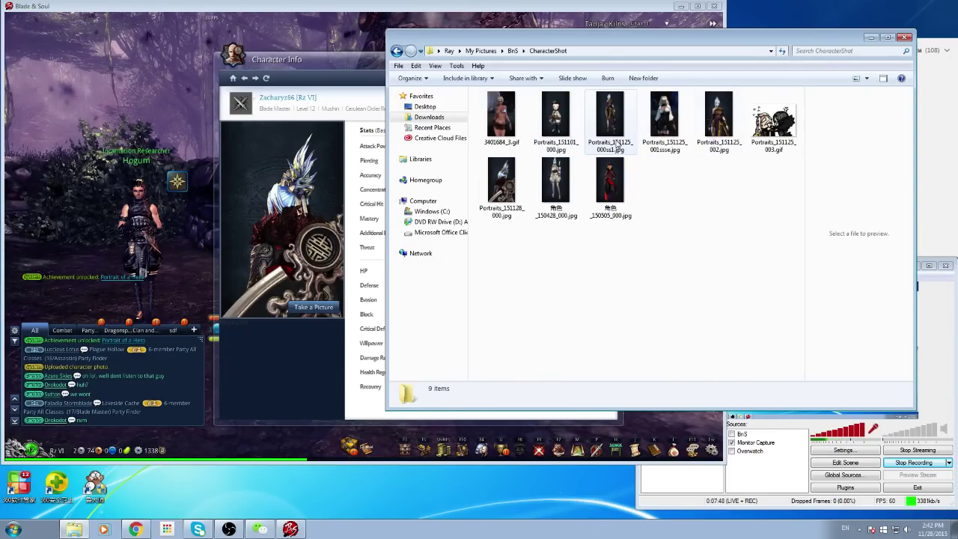
click(501, 183)
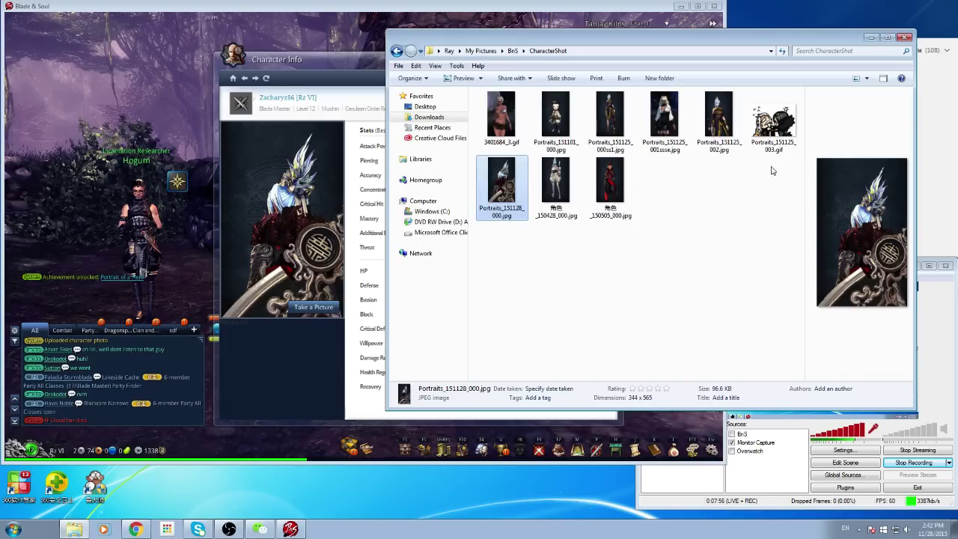
- Preview Portraits_151125_003.gif and rename it Portraits_151128_000.gif to match the new portrait's file name
right_click(493, 193)
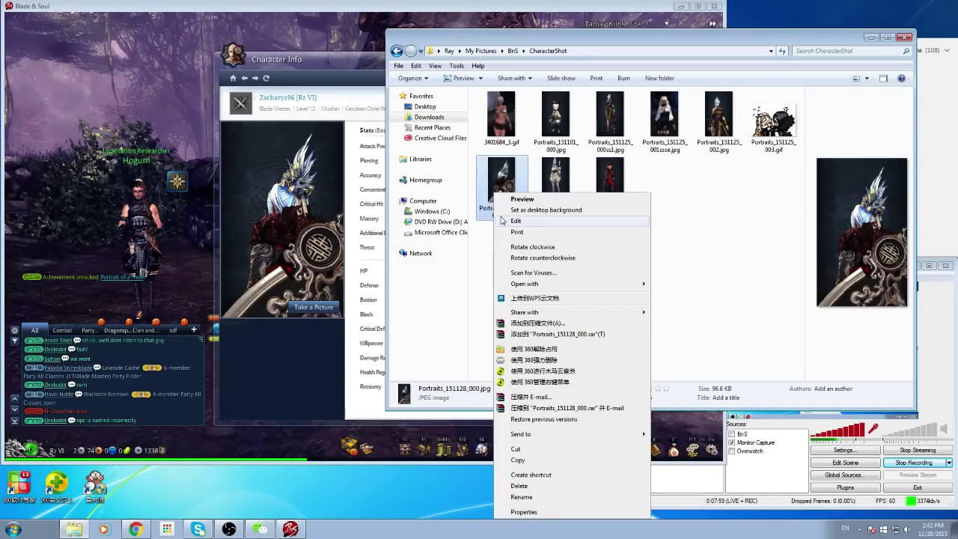
click(522, 497)
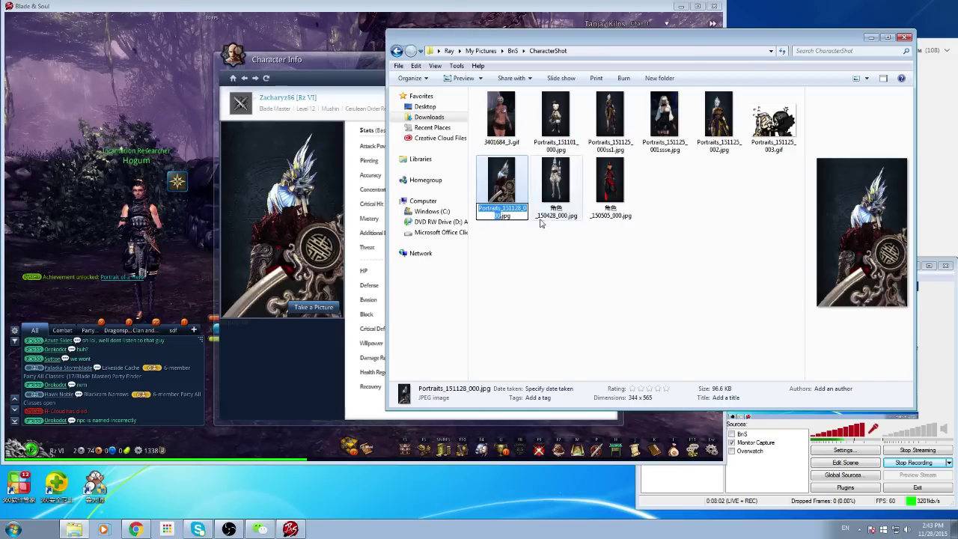
click(756, 131)
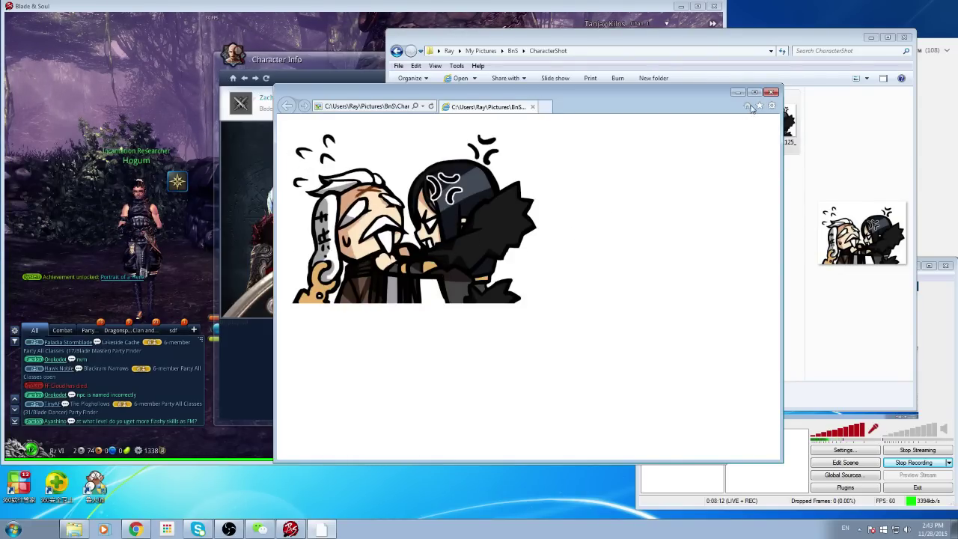
click(770, 91)
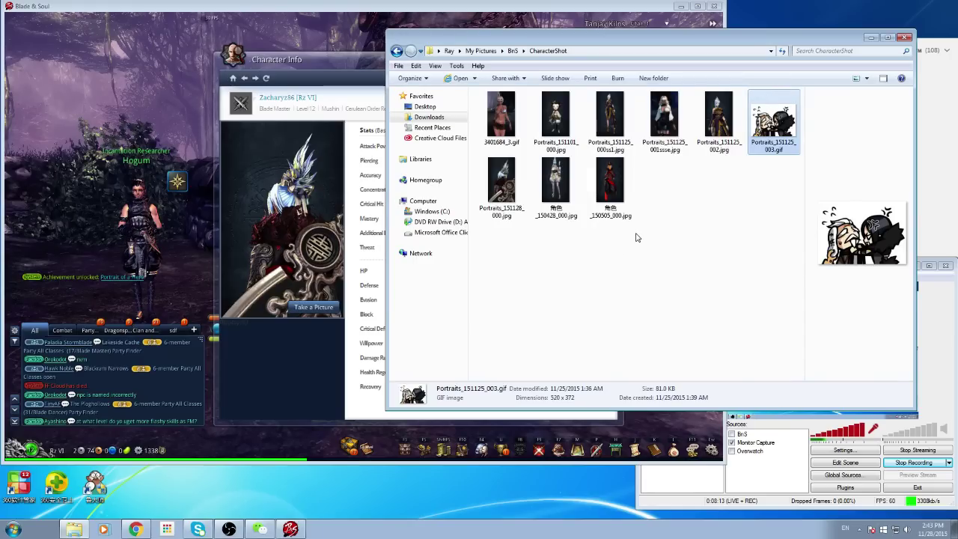
right_click(778, 149)
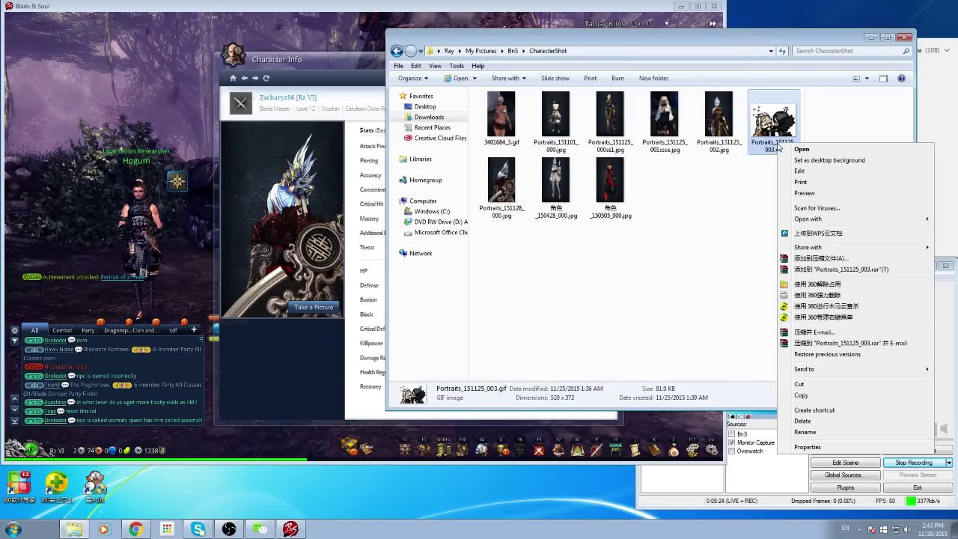
click(820, 433)
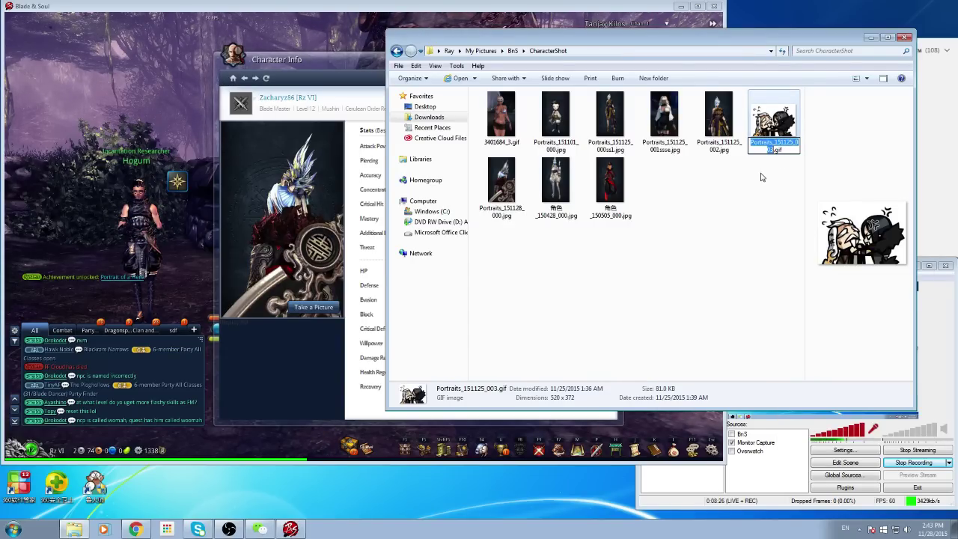
key(Return)
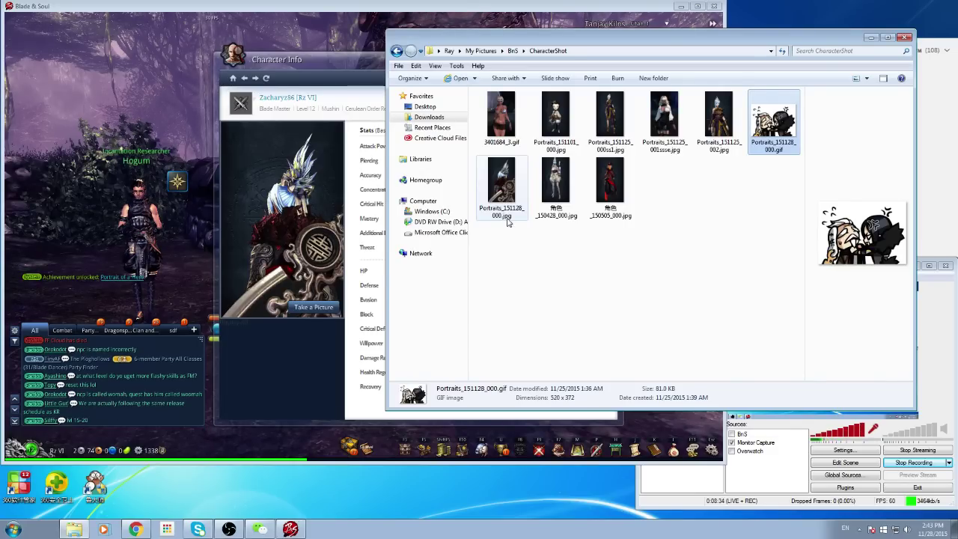
- Delete the original portrait file Portraits_151128_000.jpg from the CharacterShot folder
right_click(499, 183)
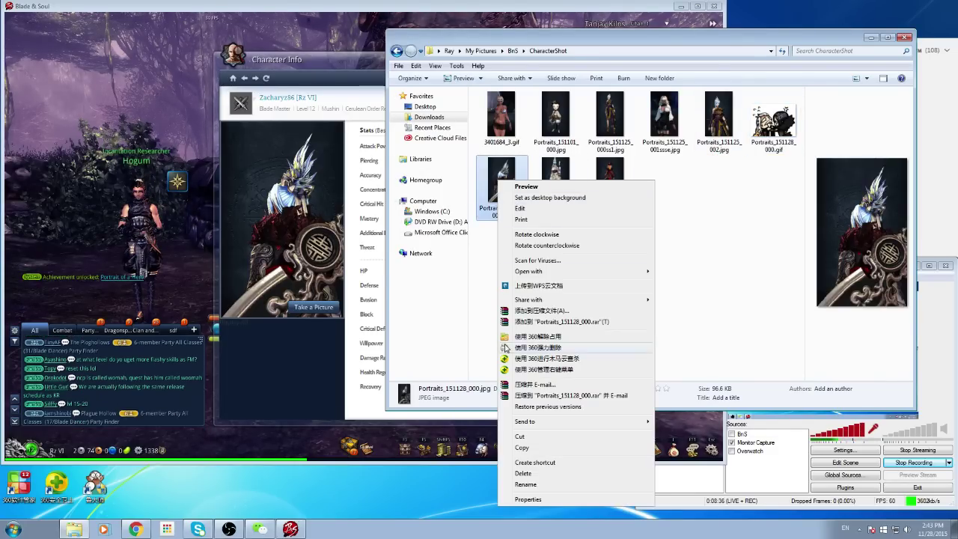
click(533, 473)
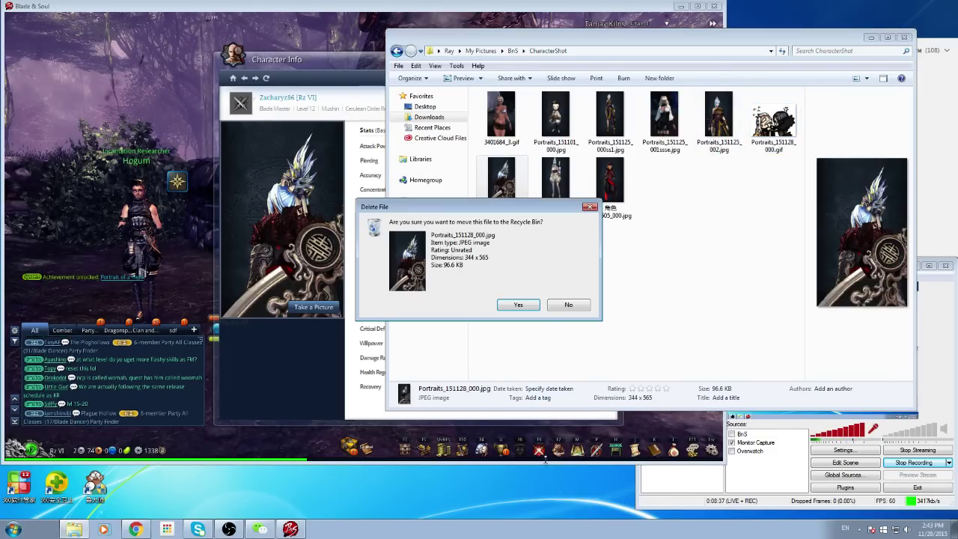
click(518, 305)
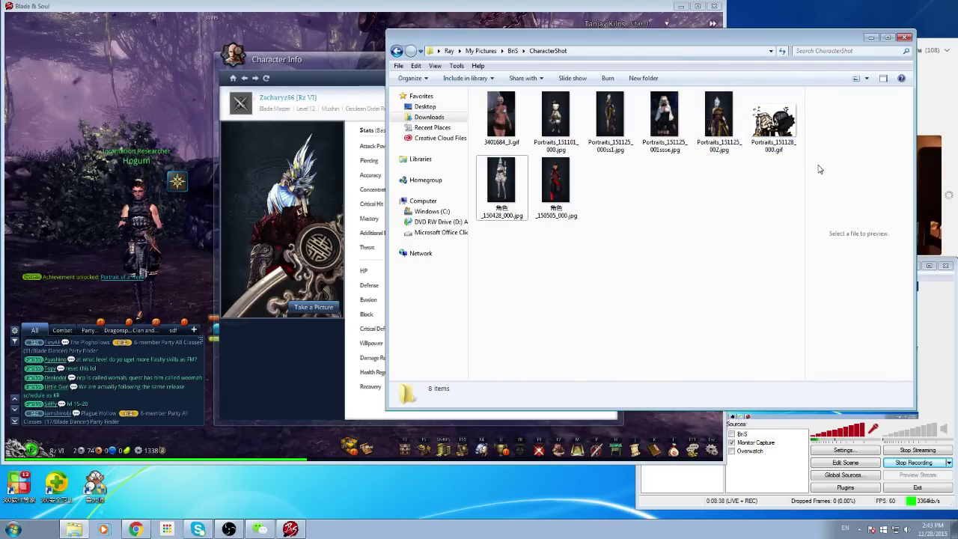
- Change the extension of Portraits_151128_000.gif to jpg and accept the extension change
click(769, 154)
right_click(778, 145)
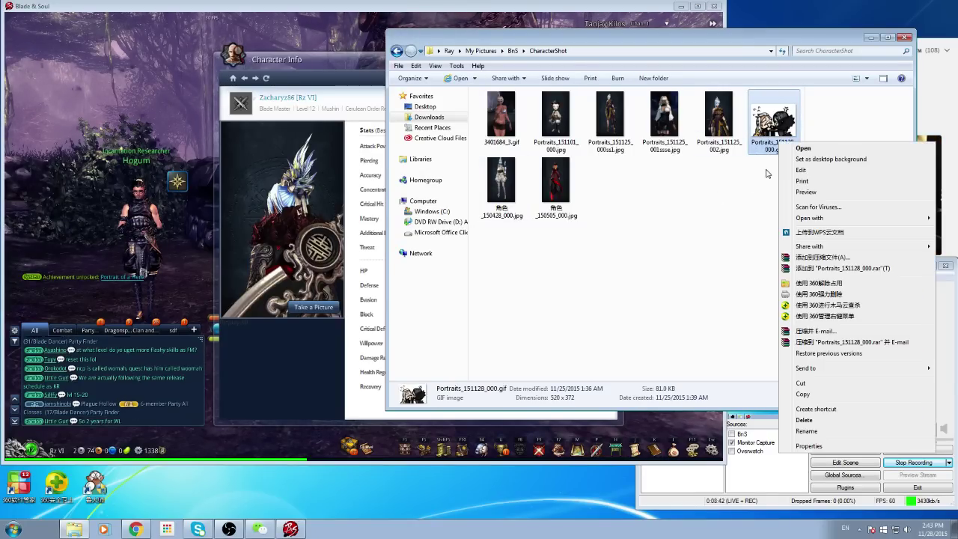
click(806, 431)
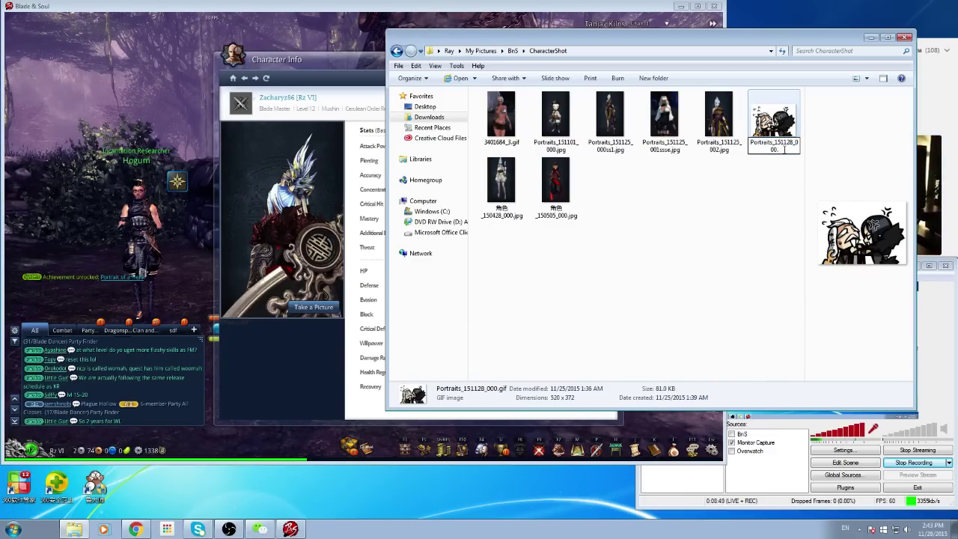
text(jpg)
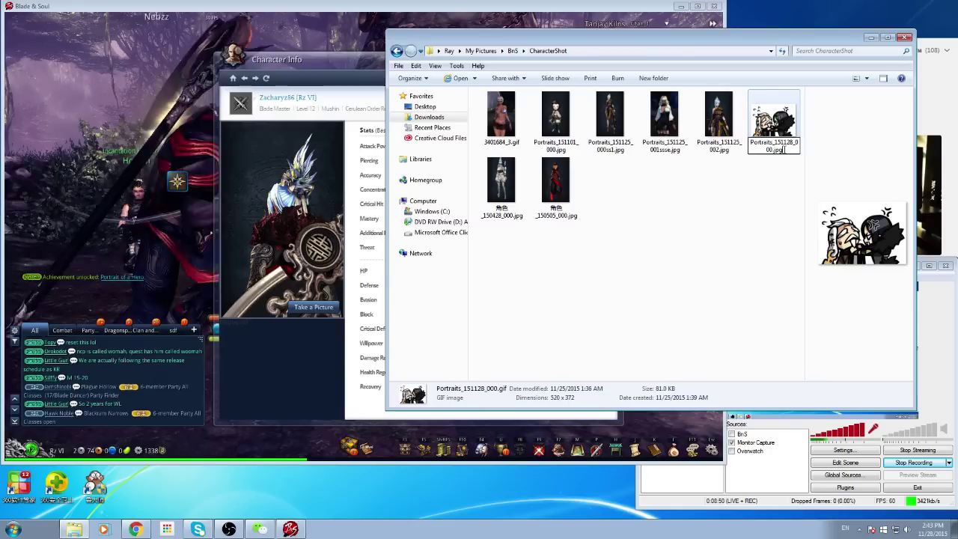
key(Return)
key(Return)
- View the renamed Portraits_151128_000.jpg in the photo viewer and close it
key(Return)
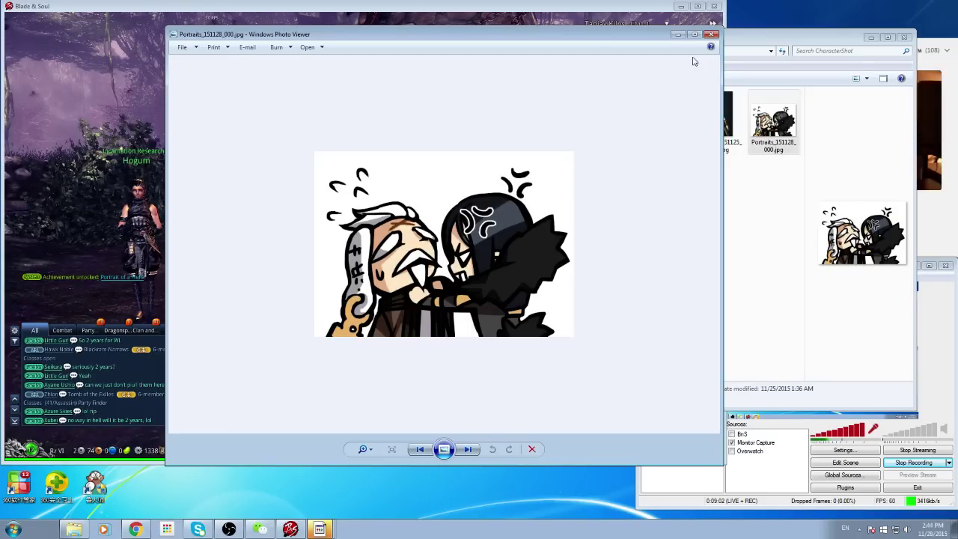
click(734, 178)
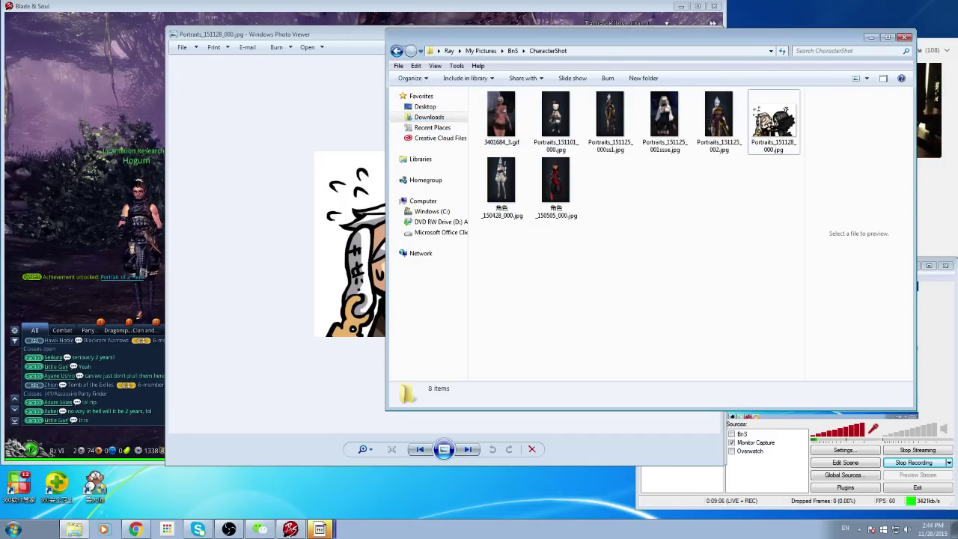
click(322, 529)
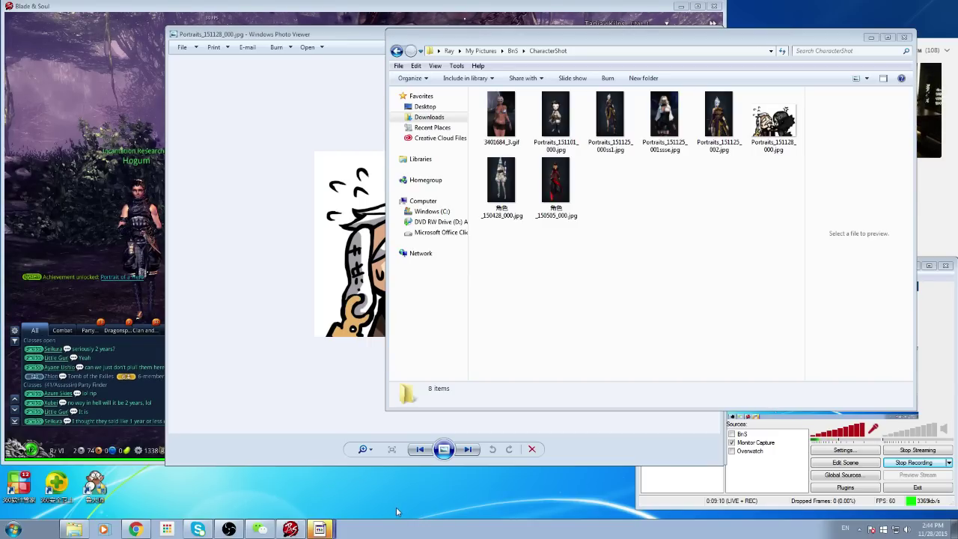
key(alt+F4)
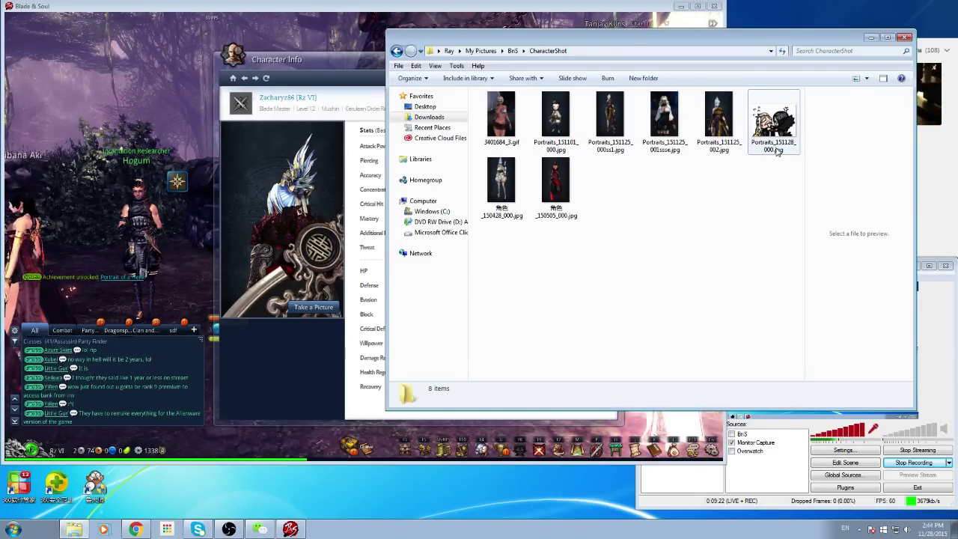
- Switch to Blade & Soul and register Portraits_151128_000 from the character photo gallery as the profile photo
click(325, 61)
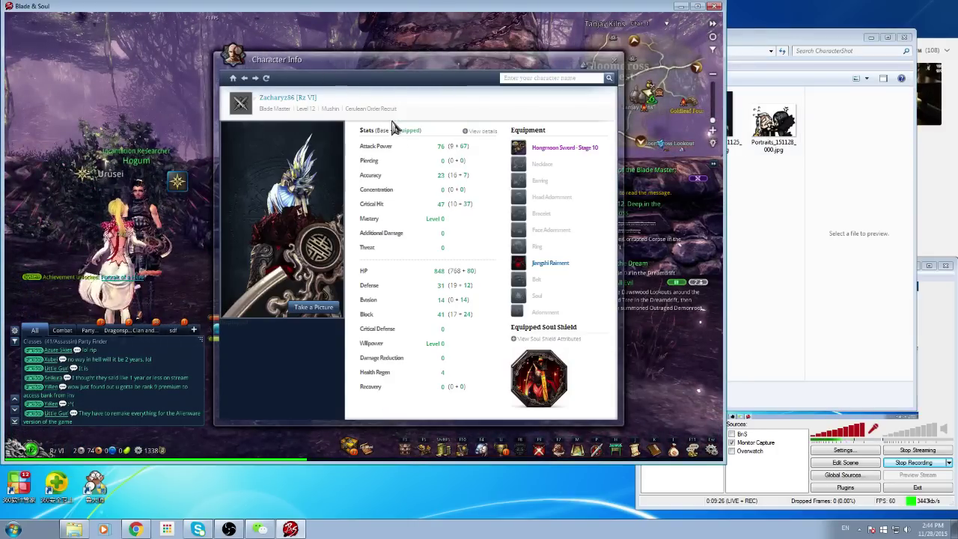
click(316, 314)
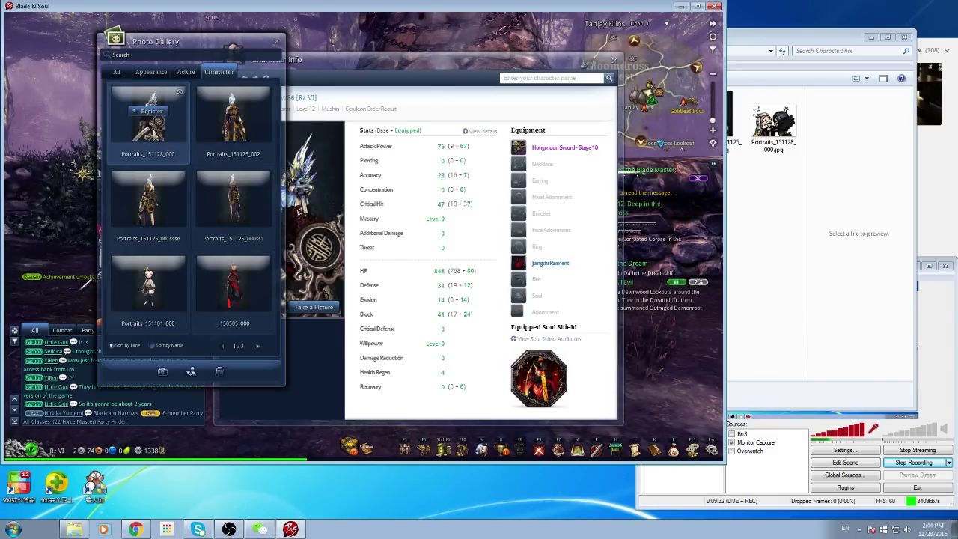
click(151, 112)
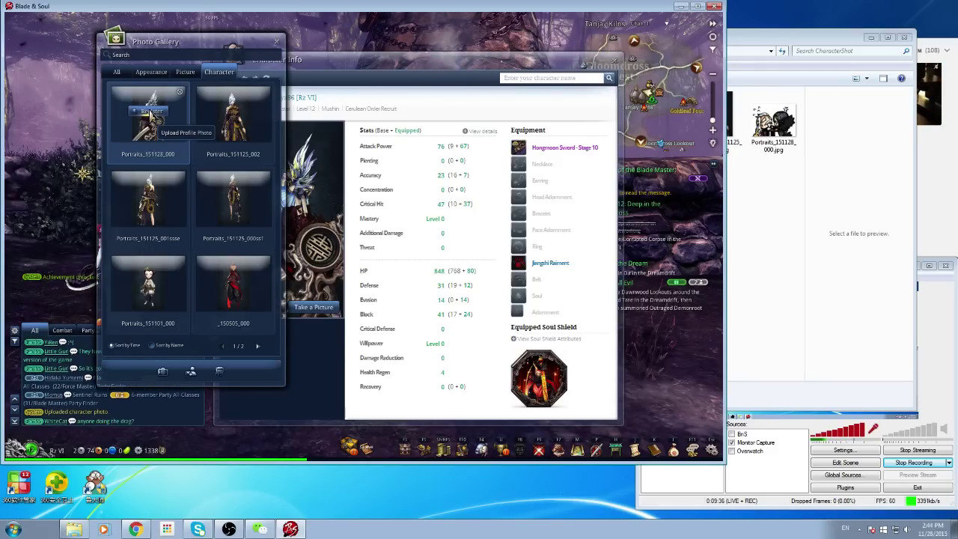
- Close the Photo Gallery, refresh the Character Info page to load the new profile photo, and shift its window slightly
click(277, 42)
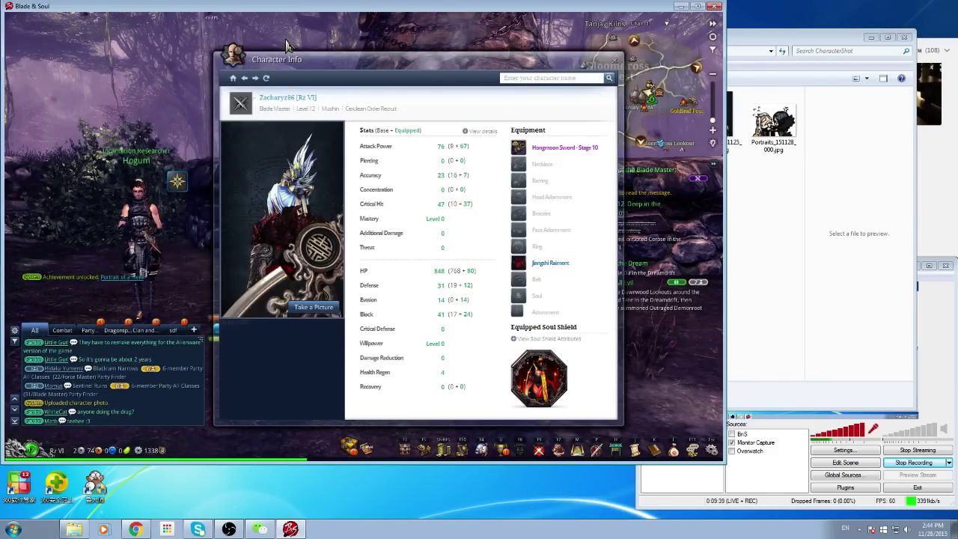
click(267, 80)
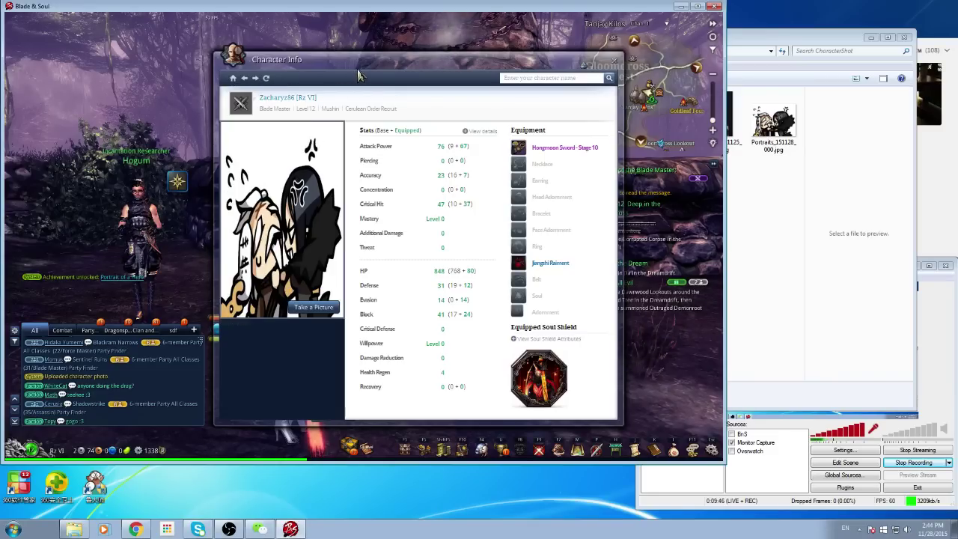
drag(362, 70, 381, 58)
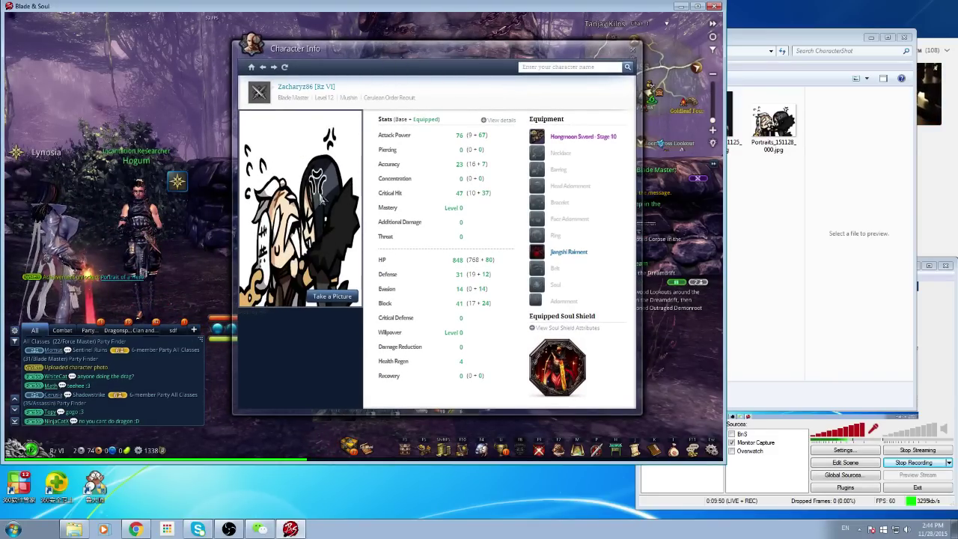
- Open Portraits_151128_000.jpg in the photo viewer, compare it beside the in-game profile photo, and close the viewer
double_click(772, 123)
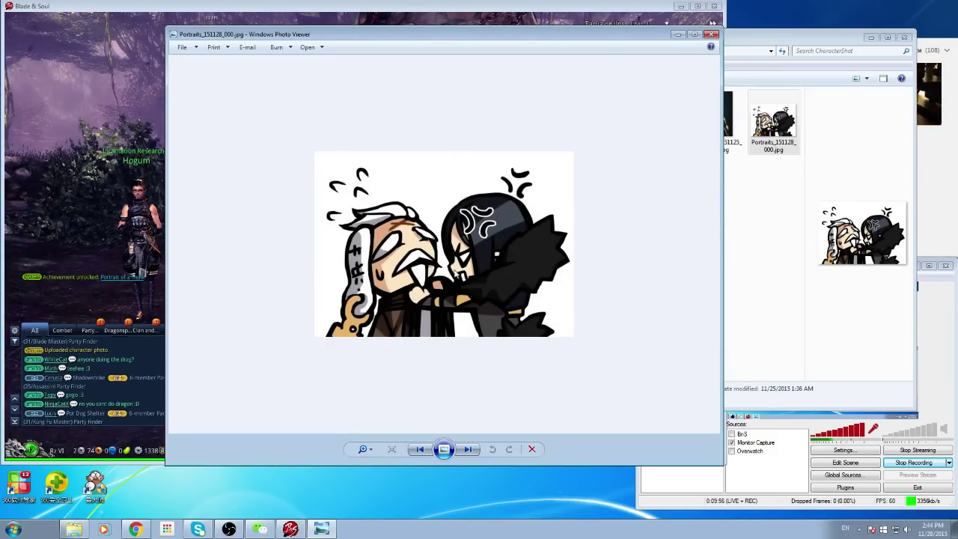
drag(496, 38, 725, 13)
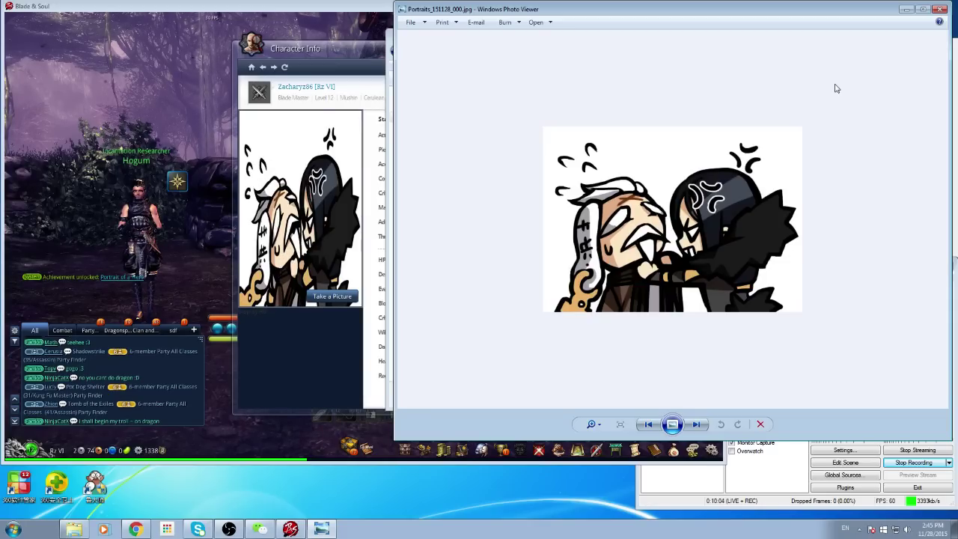
drag(724, 12, 672, 97)
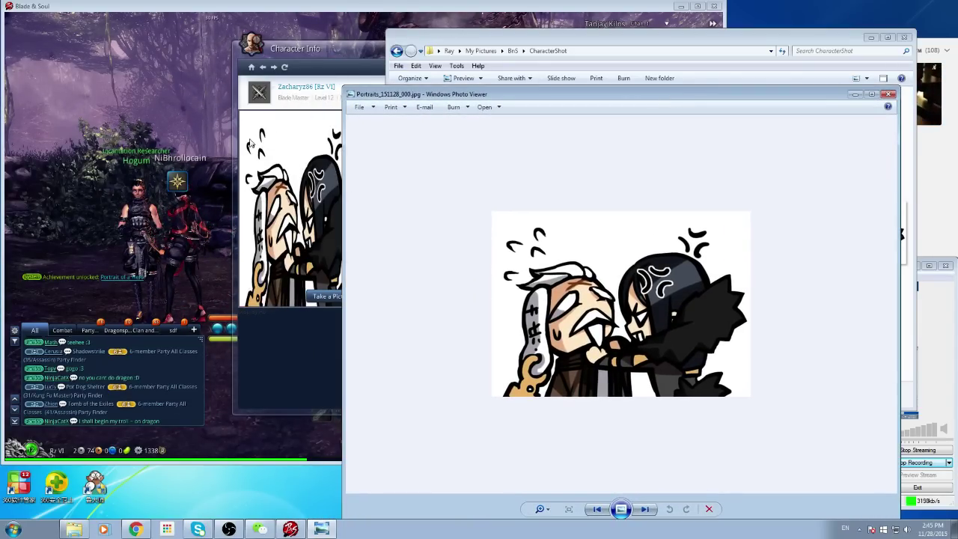
click(889, 95)
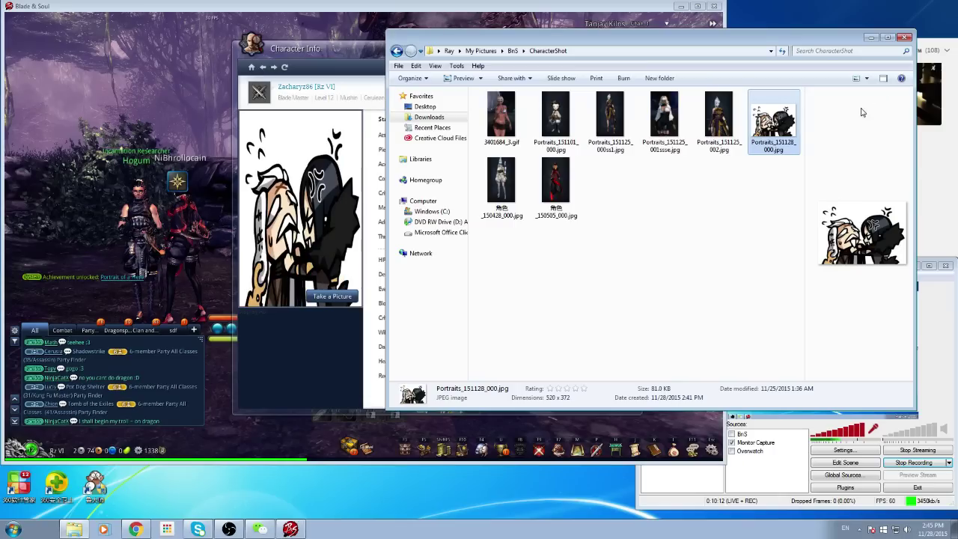
- Return to Blade & Soul and reposition the Character Info window within the game view
click(604, 271)
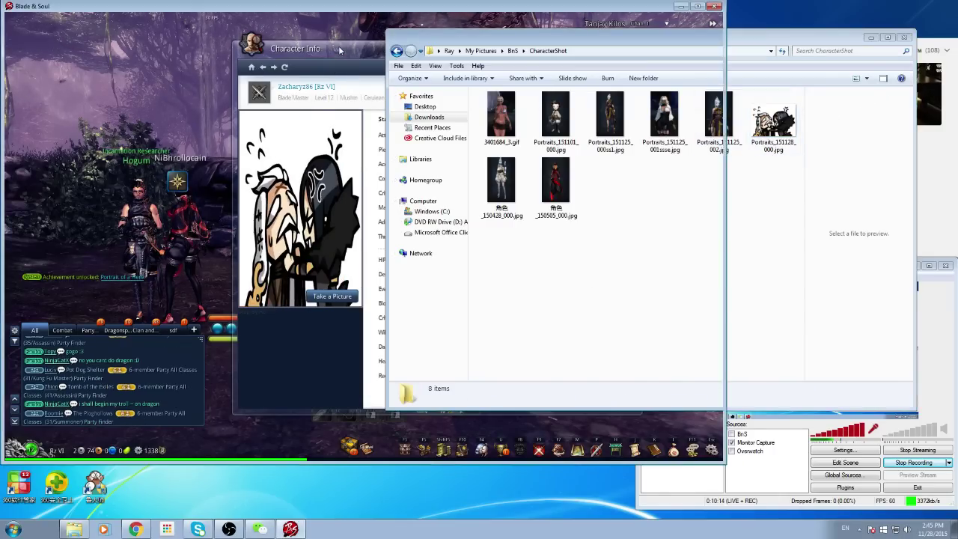
click(341, 48)
drag(371, 59, 397, 77)
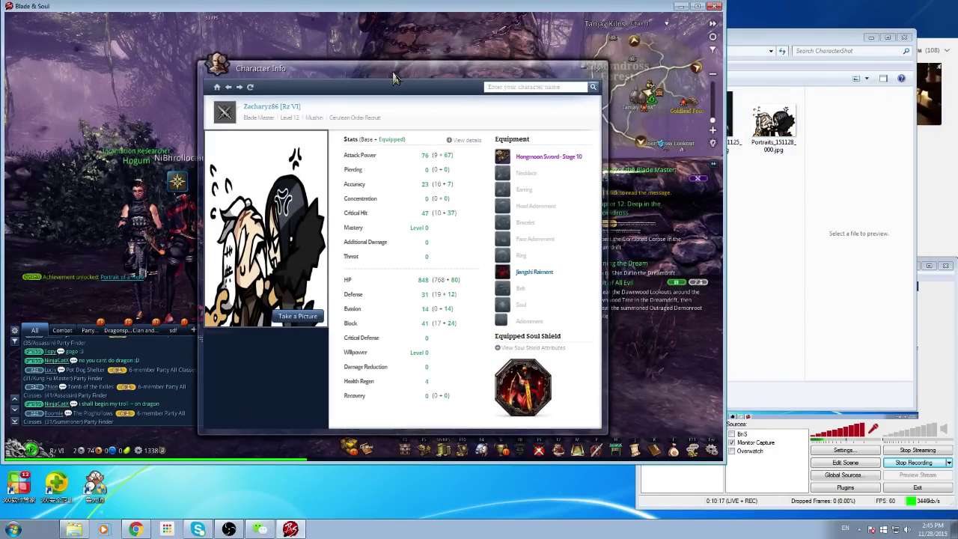